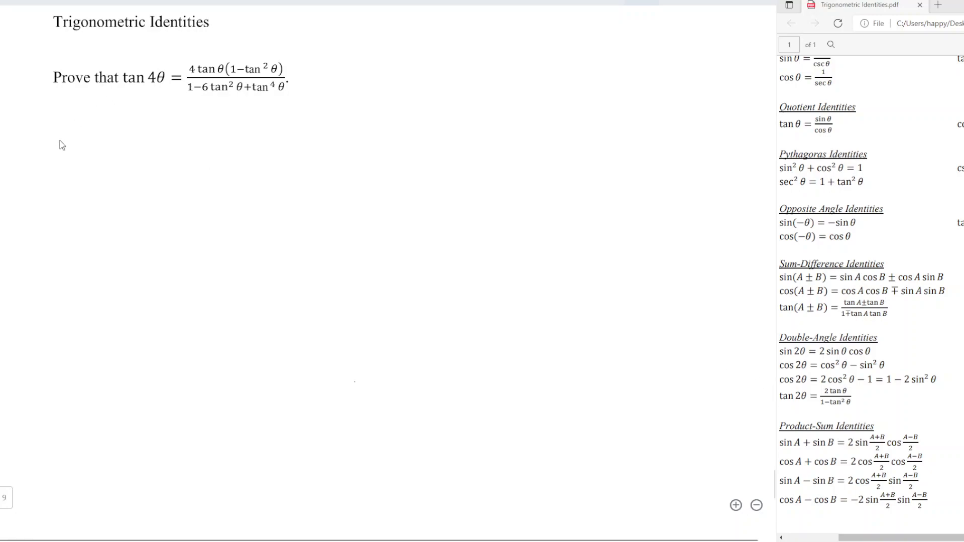
Write 'LHS = tan4θ' to start the proof
left_click_drag(56, 137, 74, 156)
mouse_move(82, 136)
left_mouse_down()
mouse_move(82, 155)
mouse_move(83, 145)
left_mouse_up()
mouse_move(91, 139)
left_mouse_down()
mouse_move(129, 137)
mouse_move(126, 158)
left_mouse_up()
mouse_move(118, 142)
left_mouse_down()
mouse_move(149, 156)
mouse_move(167, 151)
mouse_move(161, 158)
left_mouse_up()
left_click_drag(174, 141, 173, 141)
left_click_drag(167, 148, 177, 149)
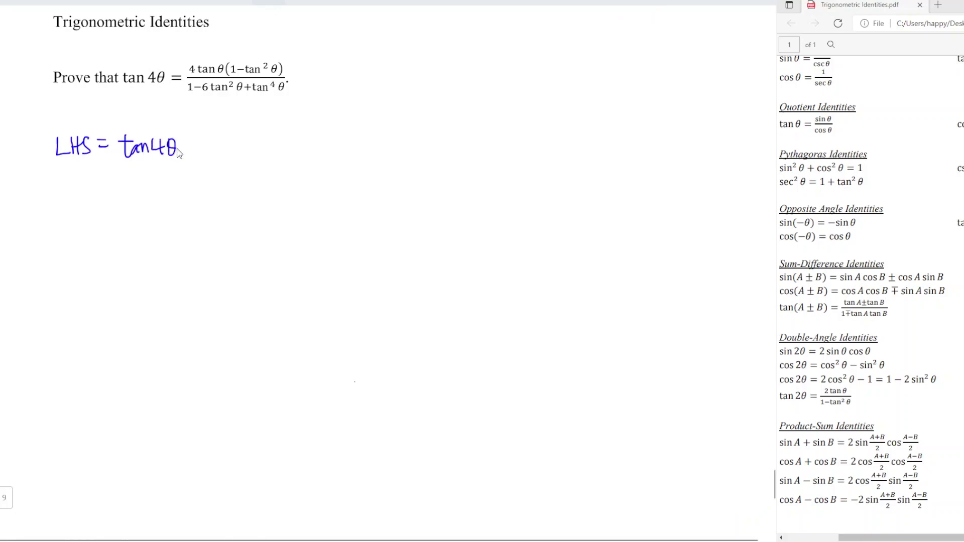
Write = 2tan2θ/(1−tan²2θ) and begin the next line with an equals sign
left_click_drag(103, 203, 154, 200)
mouse_move(147, 188)
left_mouse_down()
mouse_move(186, 185)
mouse_move(202, 199)
left_mouse_up()
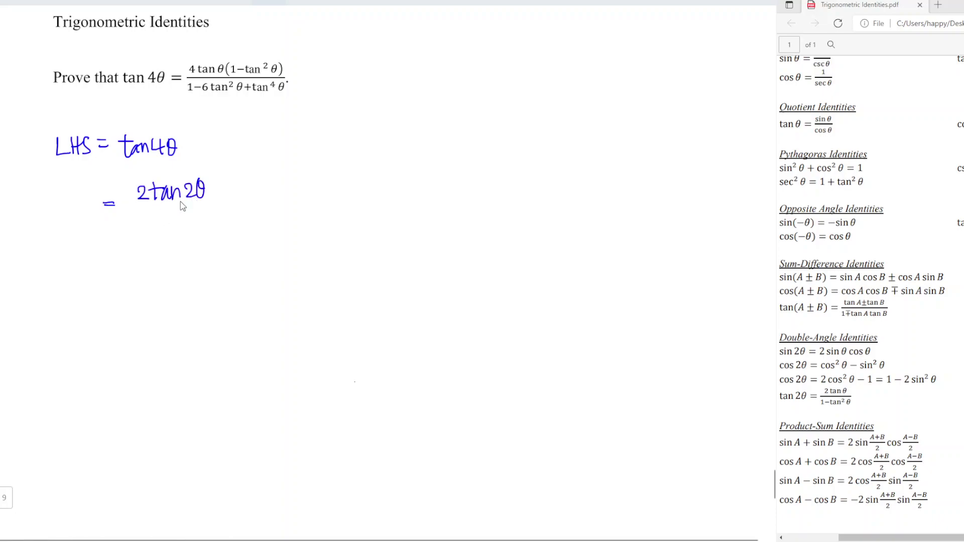
left_click_drag(122, 209, 252, 203)
mouse_move(143, 226)
left_mouse_down()
mouse_move(178, 227)
mouse_move(183, 239)
mouse_move(191, 226)
mouse_move(199, 240)
mouse_move(201, 219)
mouse_move(223, 240)
left_mouse_up()
left_click_drag(234, 223, 237, 231)
left_click_drag(105, 310, 124, 313)
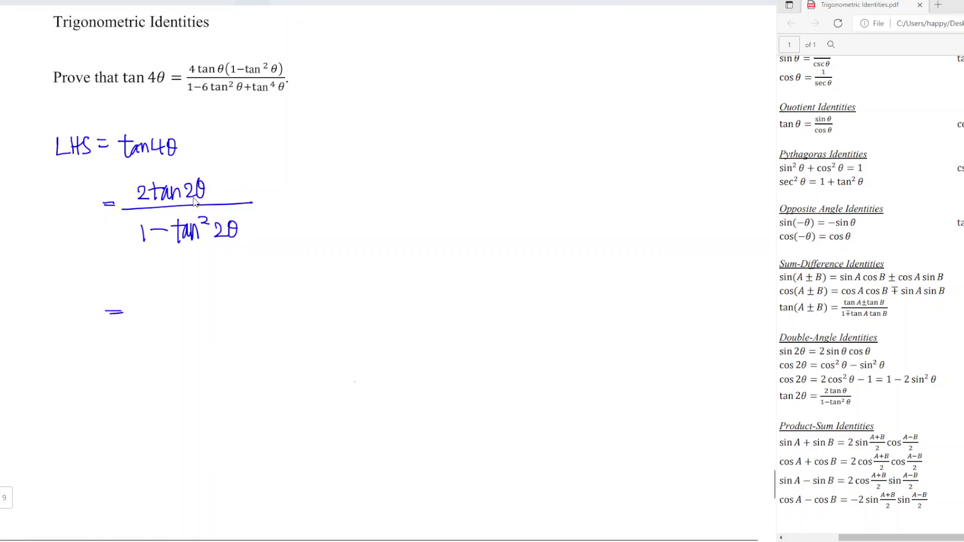
Write the substituted numerator 2(2tanθ/(1−tan²θ))
left_click_drag(146, 284, 158, 298)
left_click_drag(175, 265, 178, 313)
left_click_drag(190, 269, 235, 269)
left_click_drag(171, 287, 252, 282)
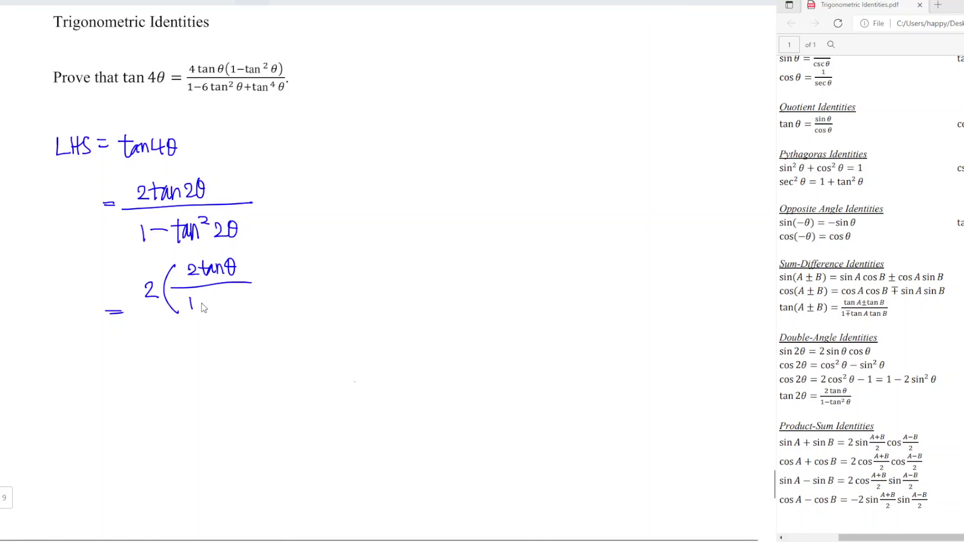
left_click_drag(202, 304, 253, 298)
Draw the main fraction bar and write the denominator 1−(2tanθ/(1−tan²θ))²
left_click_drag(120, 330, 289, 330)
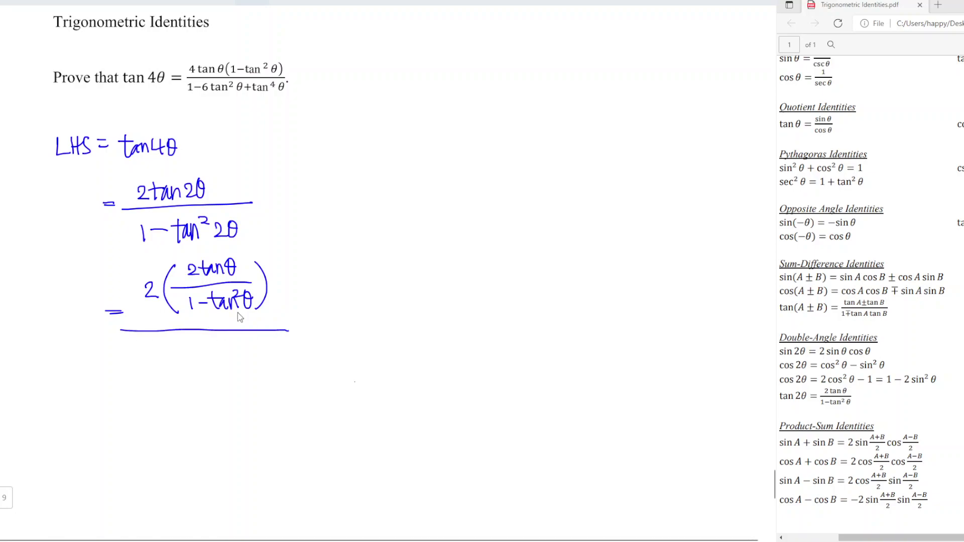
mouse_move(146, 353)
left_mouse_down()
mouse_move(147, 373)
mouse_move(259, 353)
left_mouse_up()
left_click_drag(201, 370, 267, 369)
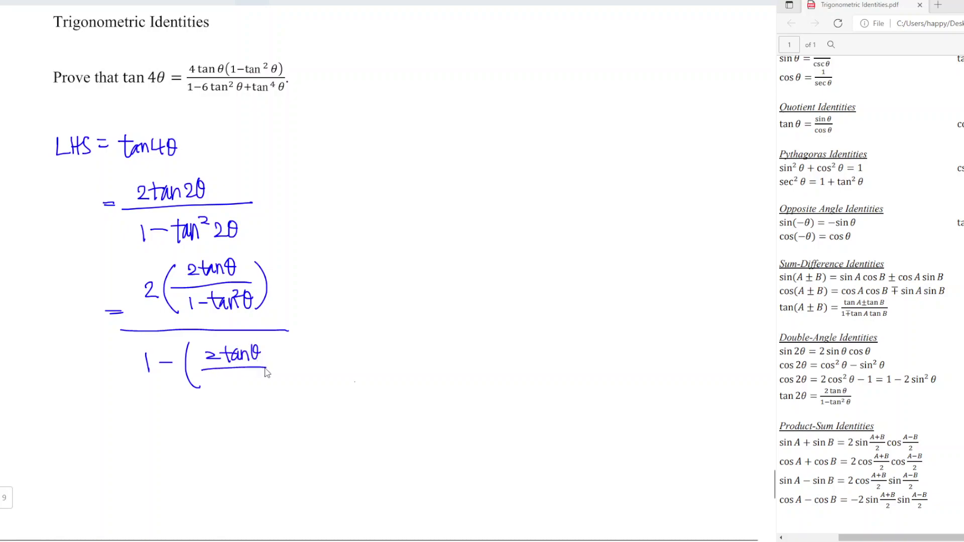
left_click_drag(207, 381, 263, 388)
left_click_drag(277, 348, 279, 396)
left_click_drag(202, 217, 209, 225)
left_click_drag(284, 344, 295, 351)
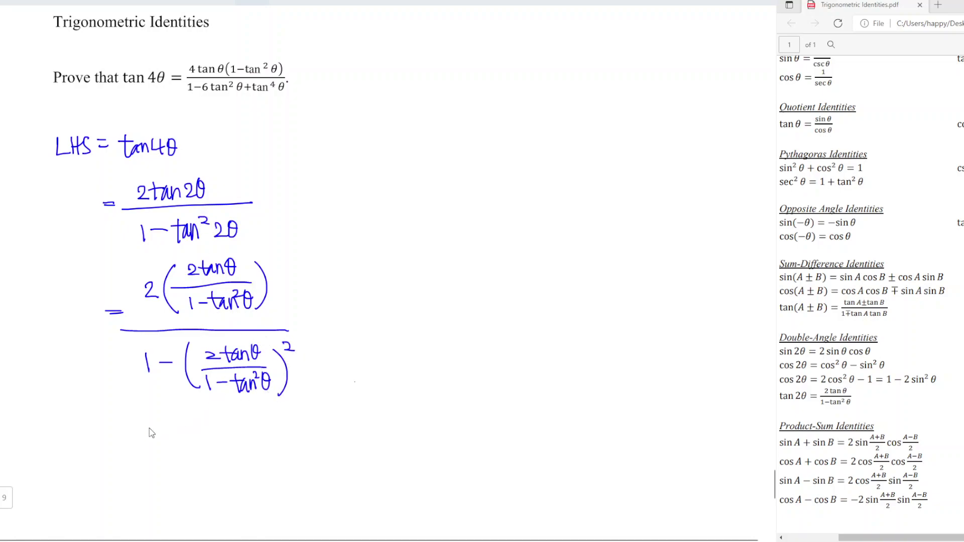
Begin the next line with = 4tan for the simplified numerator
left_click_drag(119, 435, 129, 436)
left_click_drag(118, 441, 130, 442)
mouse_move(178, 404)
left_mouse_down()
mouse_move(237, 419)
mouse_move(191, 440)
mouse_move(237, 432)
mouse_move(173, 447)
left_mouse_up()
Finish the numerator 4tanθ/(1−tan²θ) over a denominator (1−tan²θ)²−4tan²θ
left_click_drag(241, 407, 245, 443)
left_click_drag(138, 454, 302, 450)
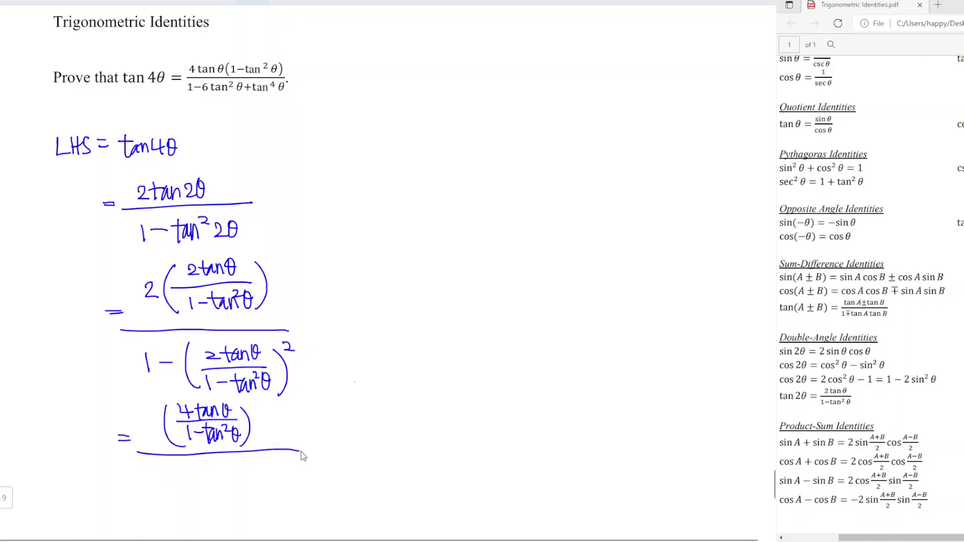
mouse_move(134, 472)
left_mouse_down()
mouse_move(133, 487)
mouse_move(161, 487)
left_mouse_up()
mouse_move(155, 475)
left_mouse_down()
mouse_move(203, 490)
mouse_move(216, 474)
left_mouse_up()
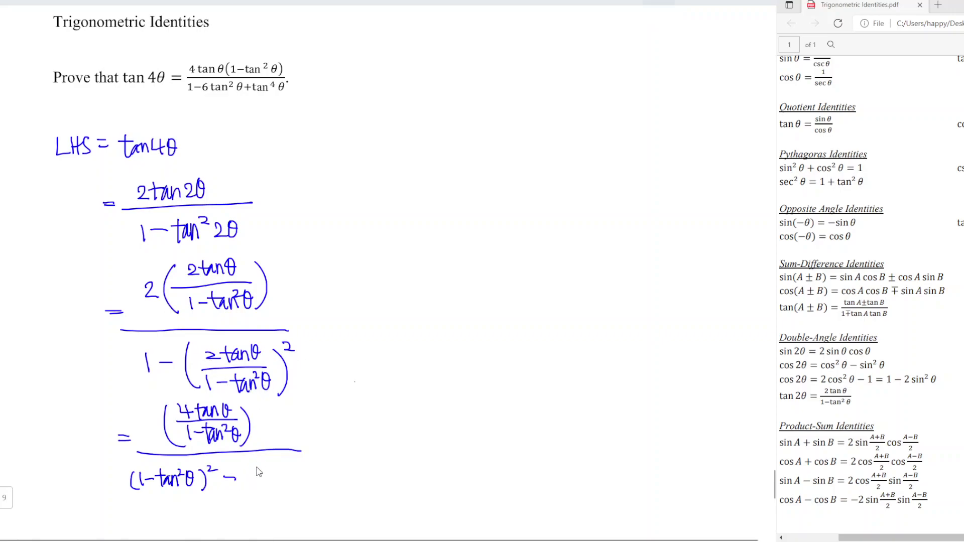
mouse_move(250, 466)
left_mouse_down()
mouse_move(258, 482)
mouse_move(304, 472)
left_mouse_up()
Put the common denominator (1−tan²θ)² under the denominator expression
left_click_drag(141, 497, 288, 498)
left_click_drag(185, 509, 187, 521)
mouse_move(192, 516)
left_mouse_down()
mouse_move(211, 507)
mouse_move(231, 517)
mouse_move(235, 504)
mouse_move(250, 521)
left_mouse_up()
left_click_drag(177, 502, 176, 525)
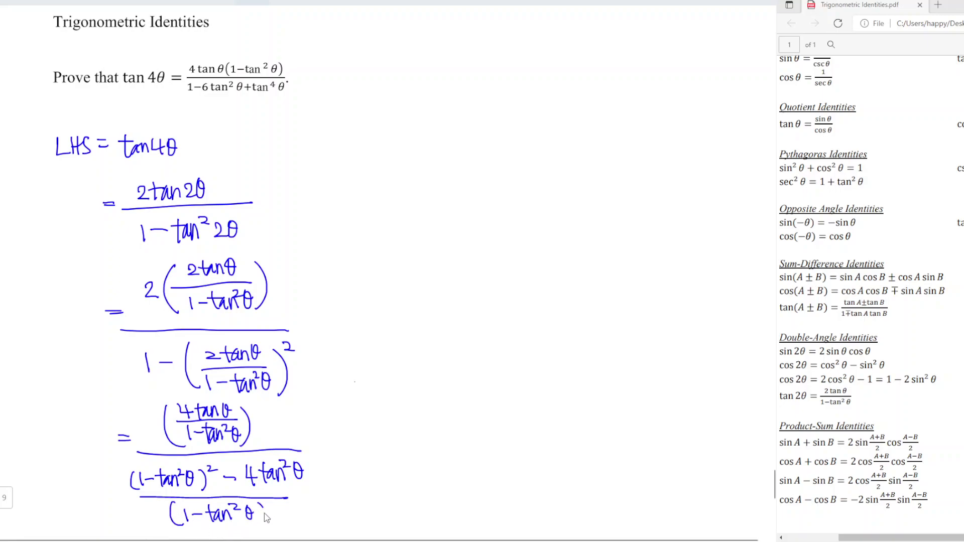
left_click_drag(266, 518, 263, 522)
left_click_drag(268, 504, 276, 508)
Start a new column of working with = 4tan
left_click_drag(374, 115, 384, 114)
left_click_drag(374, 122, 385, 121)
mouse_move(414, 78)
left_mouse_down()
mouse_move(423, 96)
mouse_move(435, 85)
mouse_move(536, 96)
mouse_move(574, 75)
left_mouse_up()
Draw the fraction bar and begin the denominator (1−tan²θ)[(1−tan²θ
left_click_drag(405, 107, 593, 101)
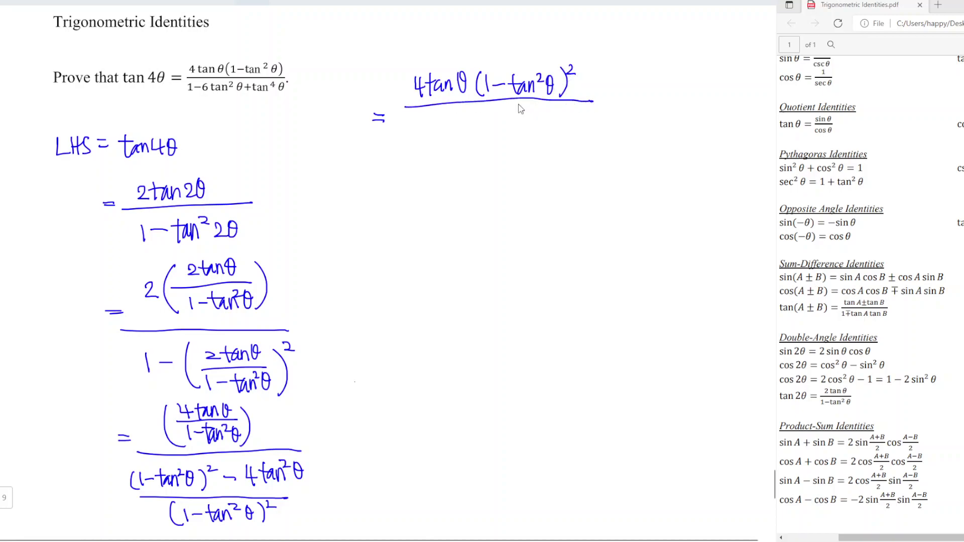
left_click_drag(422, 115, 419, 138)
mouse_move(429, 121)
left_mouse_down()
mouse_move(430, 137)
mouse_move(444, 125)
mouse_move(467, 133)
mouse_move(480, 118)
mouse_move(492, 137)
left_mouse_up()
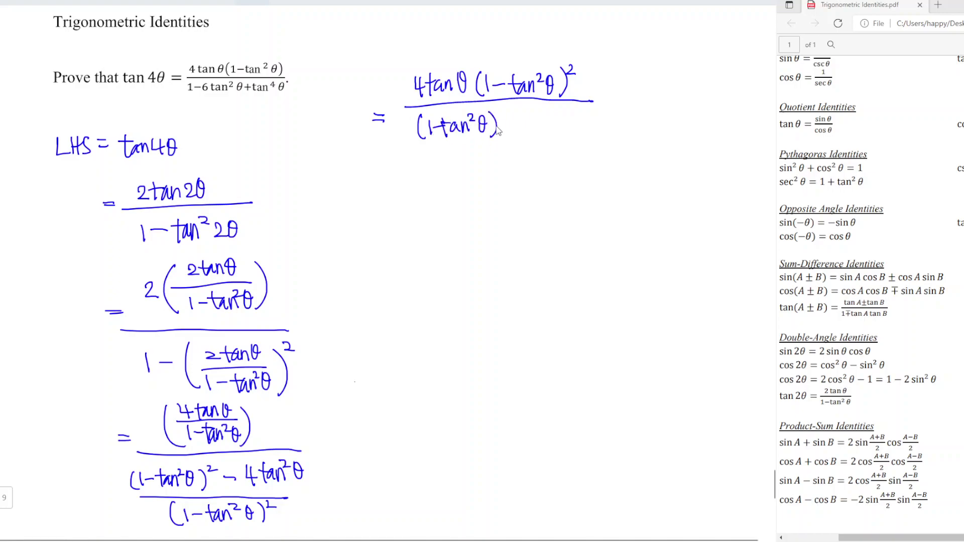
mouse_move(506, 106)
left_mouse_down()
mouse_move(511, 152)
mouse_move(514, 141)
left_mouse_up()
mouse_move(521, 120)
left_mouse_down()
mouse_move(522, 136)
mouse_move(532, 128)
left_mouse_up()
mouse_move(538, 116)
left_mouse_down()
mouse_move(540, 136)
mouse_move(546, 123)
left_mouse_up()
mouse_move(552, 127)
left_mouse_down()
mouse_move(550, 136)
mouse_move(558, 127)
left_mouse_up()
left_click_drag(556, 116, 564, 123)
left_click_drag(571, 120, 570, 135)
left_click_drag(566, 127, 582, 135)
Complete the bracket as (1−tan²θ)²−4tan²θ] and extend the fraction bar
left_click_drag(585, 111, 621, 132)
mouse_move(617, 119)
left_mouse_down()
mouse_move(616, 143)
mouse_move(634, 122)
left_mouse_up()
mouse_move(628, 115)
left_mouse_down()
mouse_move(629, 133)
mouse_move(649, 135)
left_mouse_up()
left_click_drag(650, 118, 658, 134)
left_click_drag(655, 127, 676, 143)
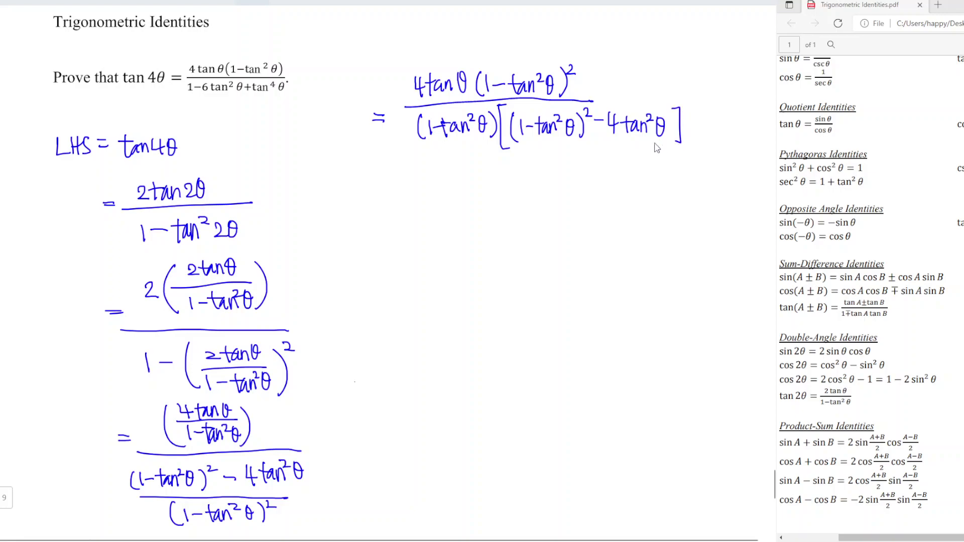
left_click_drag(593, 102, 670, 101)
Add an equals sign on the next line and jot the side note a²/a = at top right
left_click_drag(373, 176, 384, 175)
left_click_drag(373, 179, 384, 181)
left_click_drag(723, 33, 721, 43)
mouse_move(726, 29)
left_mouse_down()
mouse_move(734, 51)
mouse_move(720, 68)
left_mouse_up()
left_click_drag(739, 55, 759, 64)
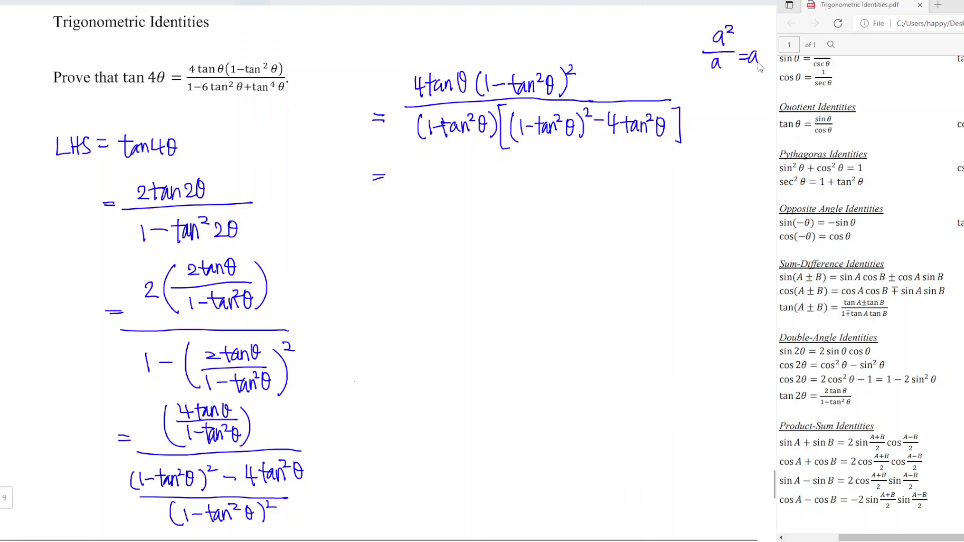
Finish the side note a²/a = a, then write numerator 4tanθ(1−tan²θ) over a fraction line
left_click(763, 63)
left_click_drag(426, 163, 433, 176)
mouse_move(430, 163)
left_mouse_down()
mouse_move(429, 181)
mouse_move(455, 169)
left_mouse_up()
mouse_move(440, 164)
left_mouse_down()
mouse_move(442, 182)
mouse_move(500, 181)
left_mouse_up()
left_click_drag(508, 170, 538, 164)
mouse_move(526, 157)
left_mouse_down()
mouse_move(525, 179)
mouse_move(548, 184)
left_mouse_up()
mouse_move(550, 162)
left_mouse_down()
mouse_move(559, 170)
mouse_move(564, 161)
left_mouse_up()
mouse_move(561, 170)
left_mouse_down()
mouse_move(573, 169)
mouse_move(577, 186)
left_mouse_up()
left_click_drag(396, 195, 606, 176)
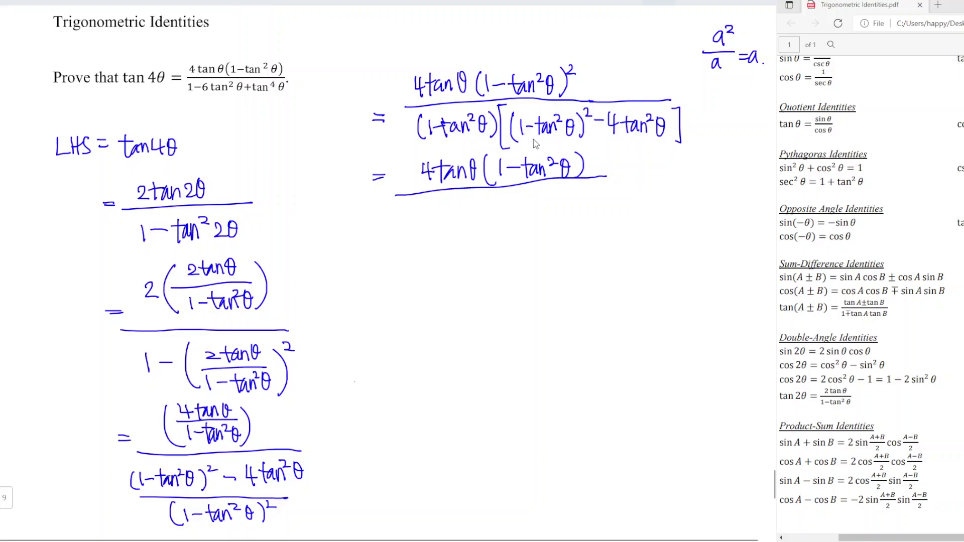
Start expanding the denominator as 1−2tan²θ
mouse_move(401, 217)
left_mouse_down()
mouse_move(403, 232)
mouse_move(422, 223)
left_mouse_up()
left_click_drag(425, 215, 440, 232)
mouse_move(434, 221)
left_mouse_down()
mouse_move(447, 219)
mouse_move(449, 231)
left_mouse_up()
mouse_move(455, 231)
left_mouse_down()
mouse_move(472, 217)
mouse_move(477, 224)
left_mouse_up()
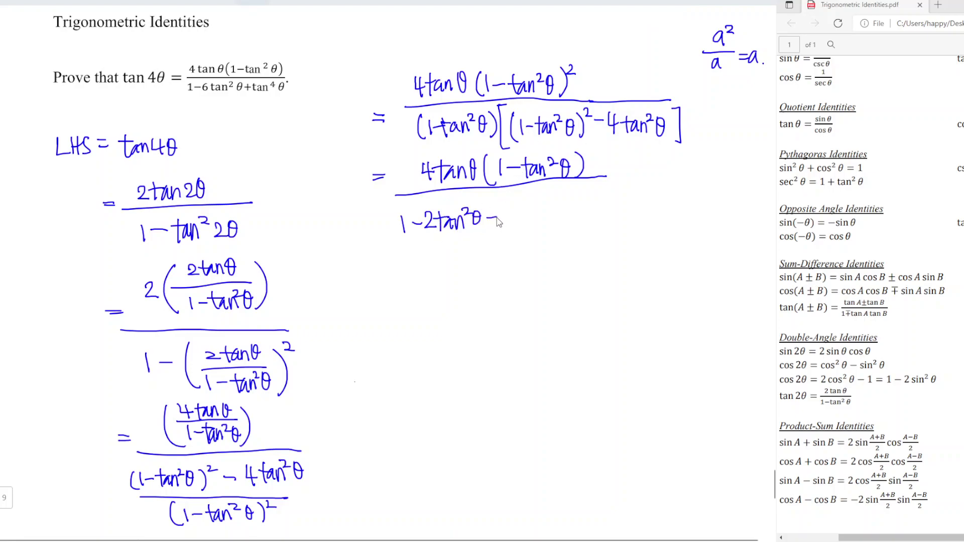
Complete the expanded denominator with +tan⁴θ−4tan²θ
mouse_move(513, 209)
left_mouse_down()
mouse_move(525, 228)
mouse_move(535, 212)
mouse_move(545, 217)
left_mouse_up()
mouse_move(571, 211)
left_mouse_down()
mouse_move(579, 221)
mouse_move(600, 219)
mouse_move(599, 201)
mouse_move(616, 207)
left_mouse_up()
mouse_move(616, 202)
left_mouse_down()
mouse_move(613, 216)
mouse_move(619, 209)
left_mouse_up()
Write the simplified line = 4tanθ(1−tan²θ)/(1−6tan²θ+tan⁴θ)
left_click_drag(387, 288, 402, 292)
mouse_move(450, 266)
left_mouse_down()
mouse_move(451, 284)
mouse_move(469, 274)
mouse_move(481, 281)
mouse_move(492, 265)
mouse_move(558, 276)
mouse_move(607, 260)
mouse_move(611, 280)
left_mouse_up()
left_click_drag(440, 298, 624, 289)
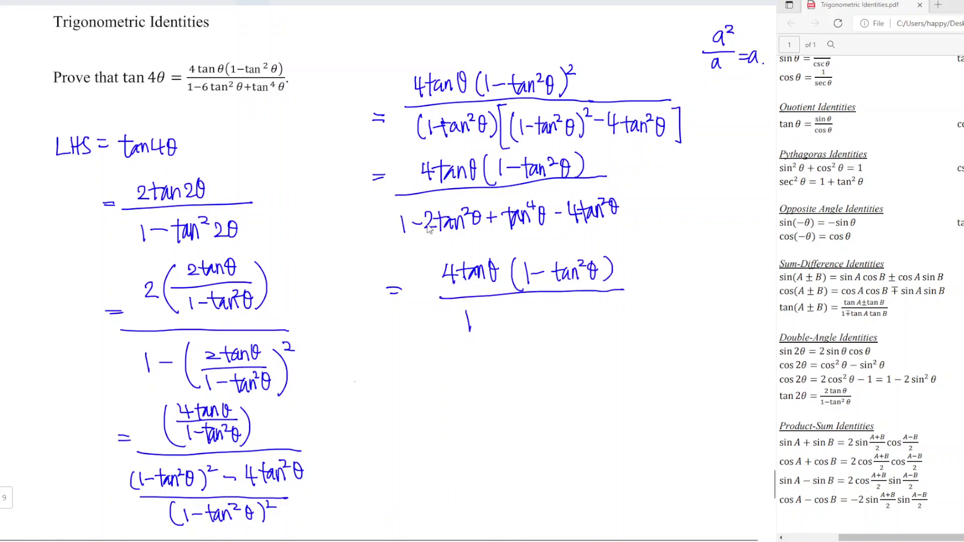
left_click_drag(482, 321, 532, 327)
mouse_move(542, 315)
left_mouse_down()
mouse_move(538, 326)
mouse_move(570, 321)
mouse_move(561, 329)
mouse_move(581, 332)
left_mouse_up()
mouse_move(574, 315)
left_mouse_down()
mouse_move(587, 311)
mouse_move(604, 329)
mouse_move(614, 308)
mouse_move(620, 327)
left_mouse_up()
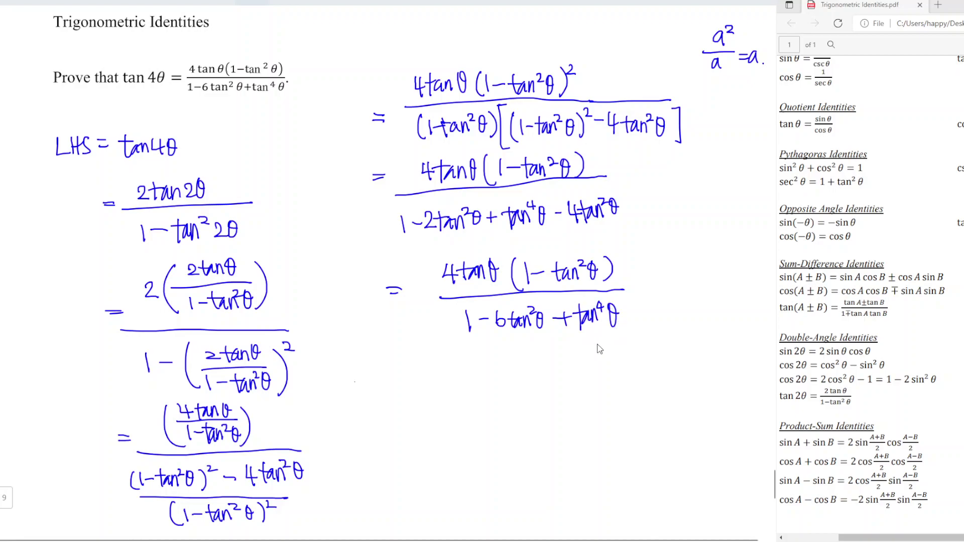
Conclude the proof with = RHS
left_click_drag(399, 371, 409, 372)
left_click_drag(402, 375, 411, 376)
mouse_move(421, 365)
left_mouse_down()
mouse_move(434, 382)
mouse_move(464, 379)
mouse_move(467, 395)
left_mouse_up()
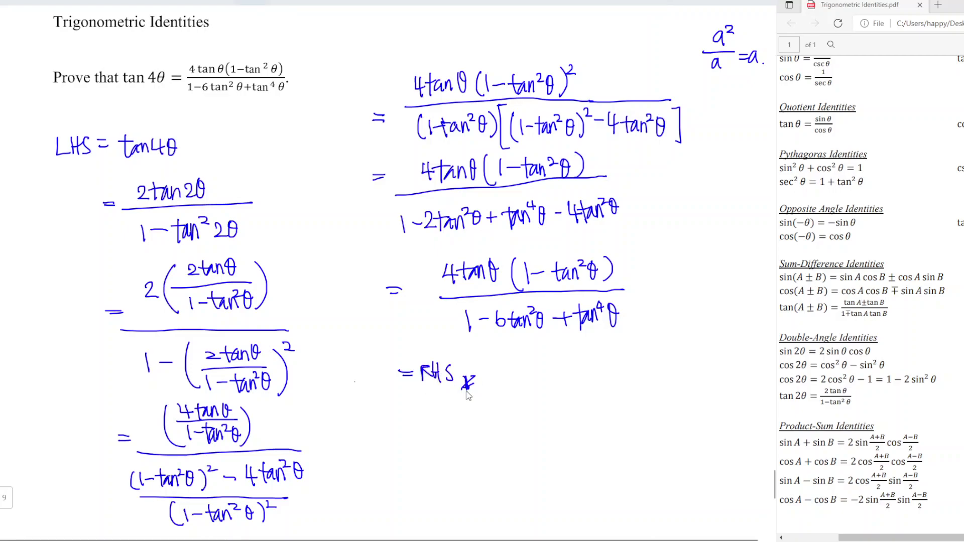